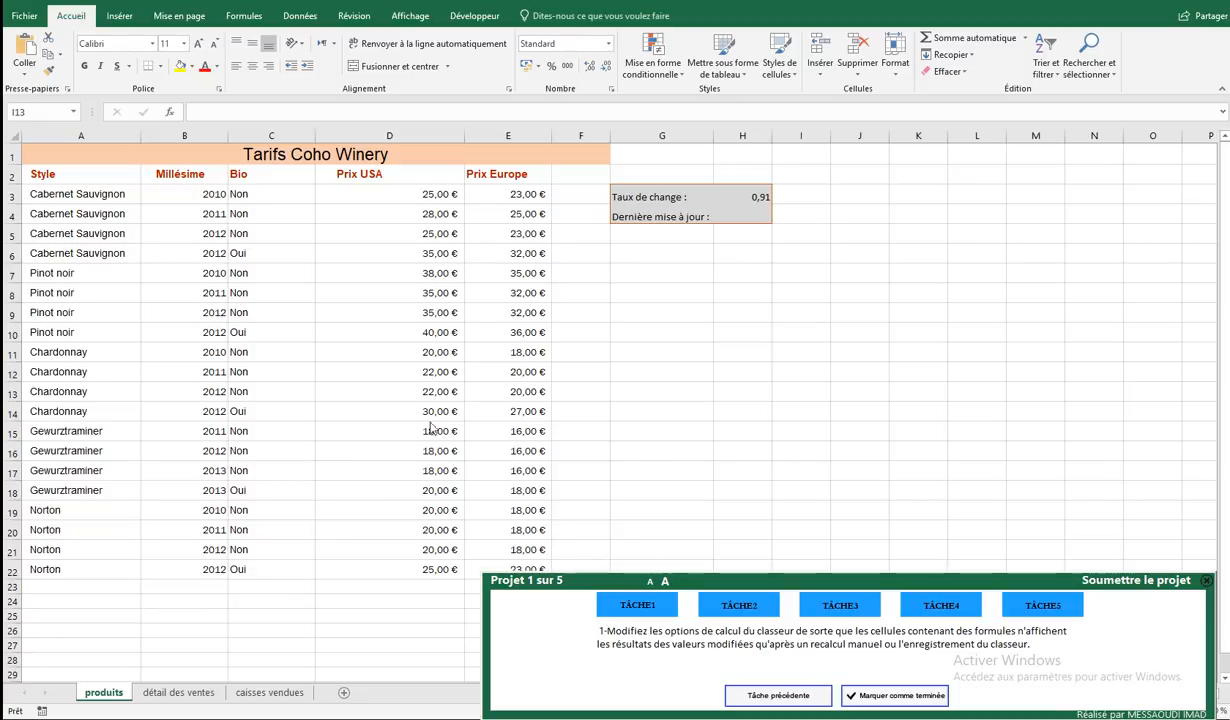
# Step: Set workbook calculation to Manuel with recalculation before saving, and mark task 1 as completed
pyautogui.click(25, 17)
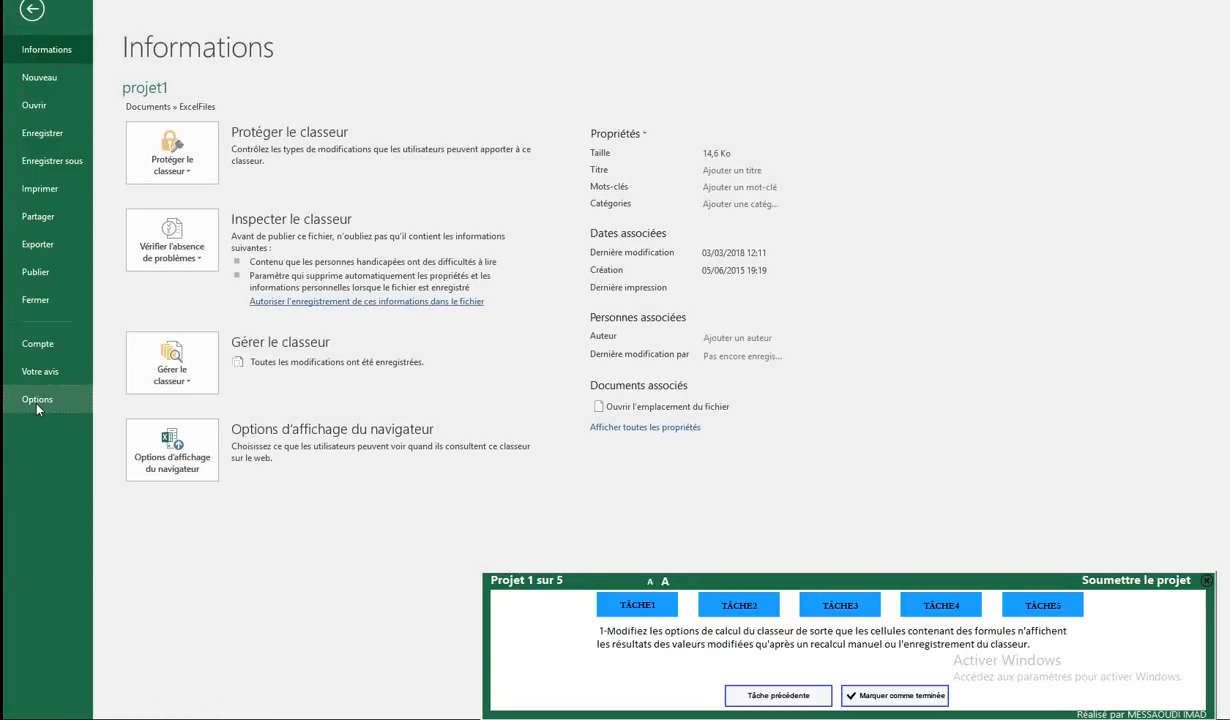
pyautogui.click(36, 402)
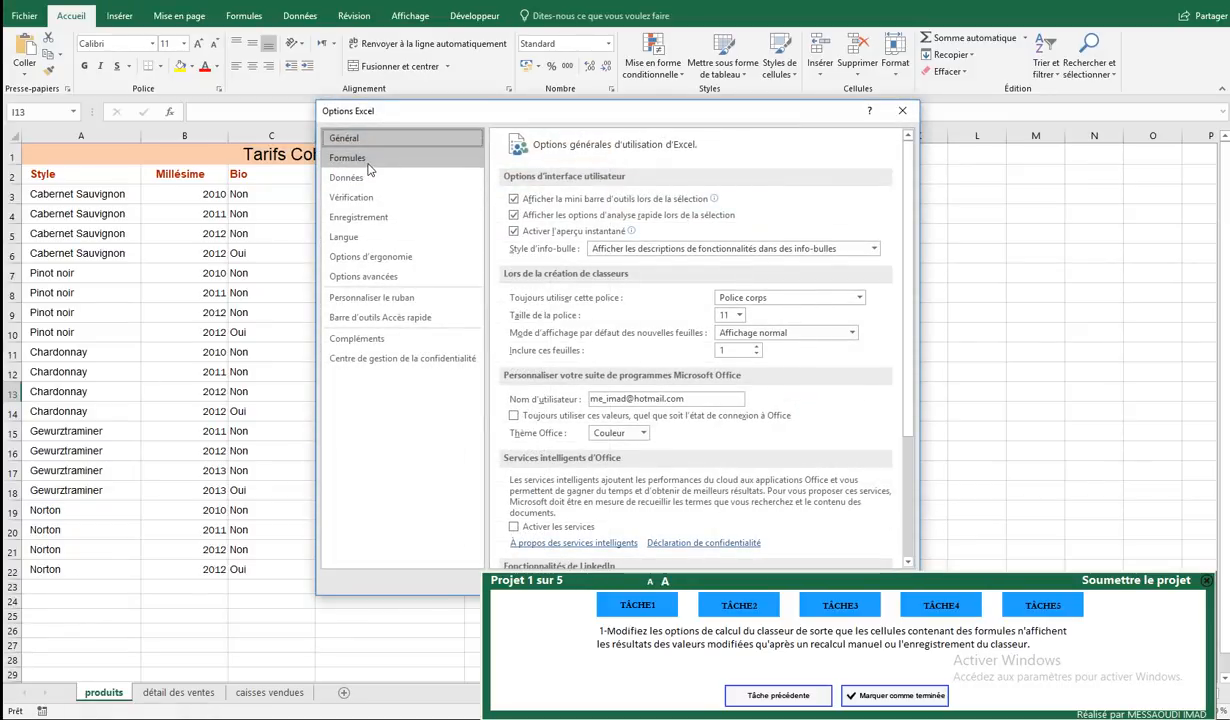
pyautogui.click(365, 162)
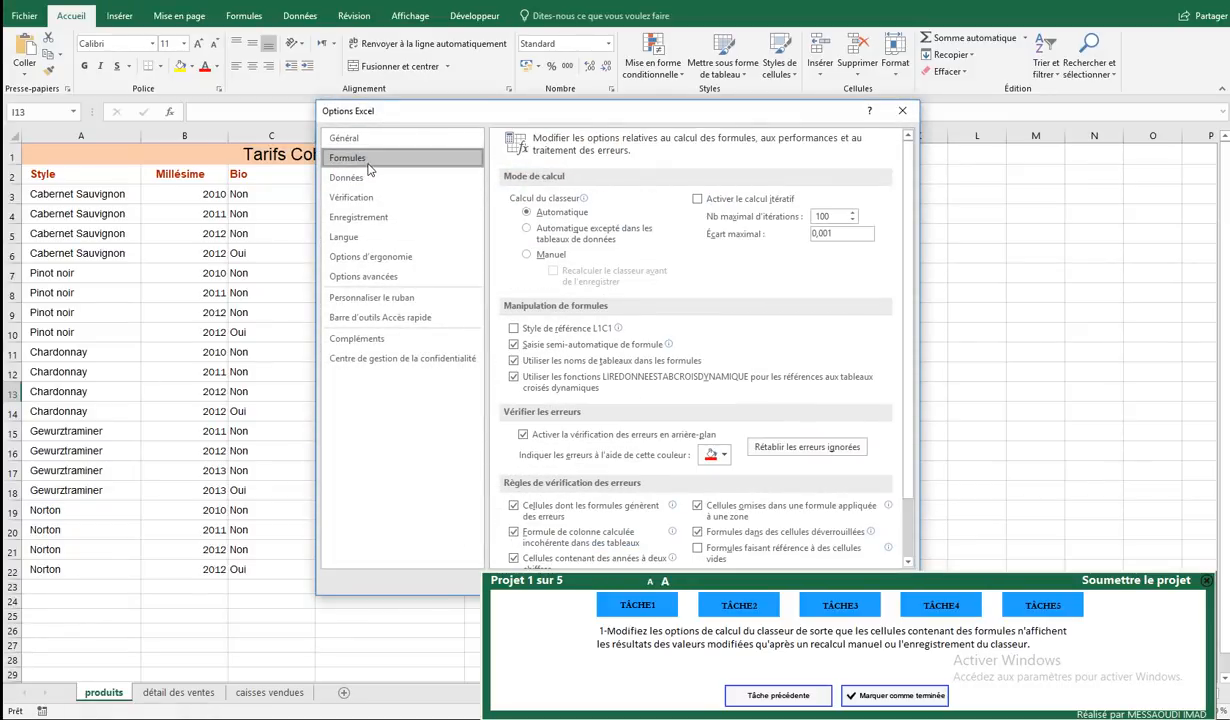
pyautogui.click(531, 256)
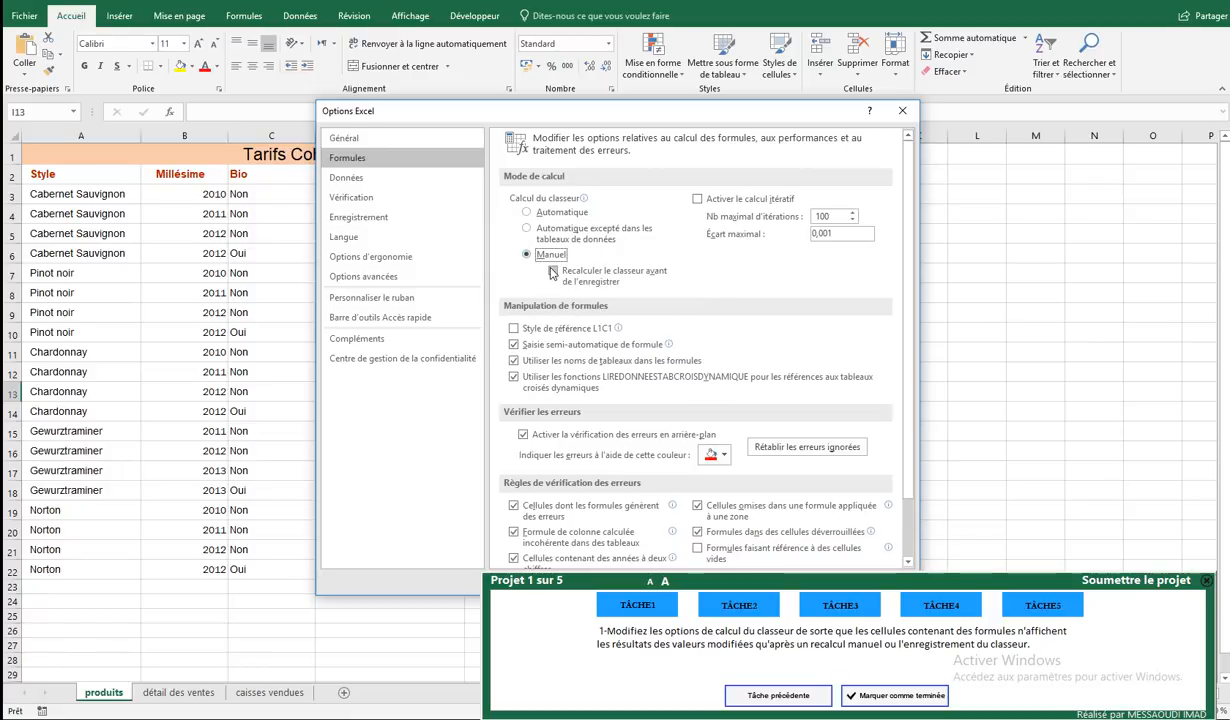
pyautogui.click(554, 272)
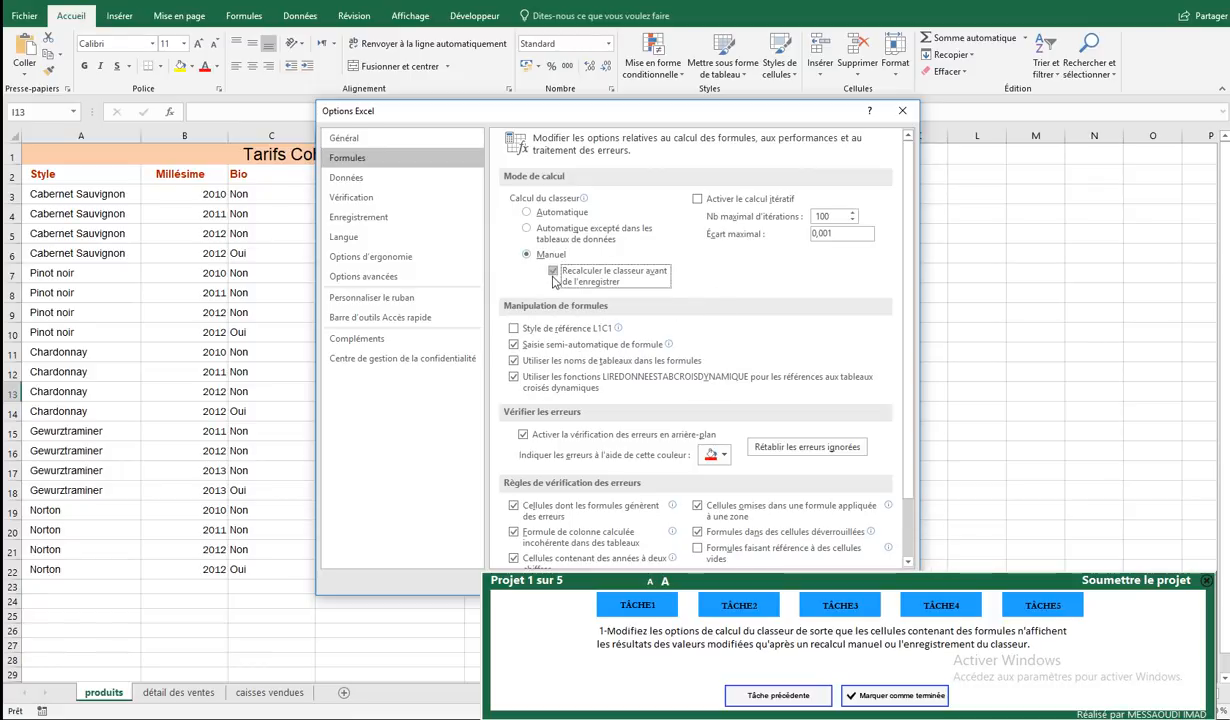
pyautogui.moveTo(690, 112); pyautogui.dragTo(623, 40)
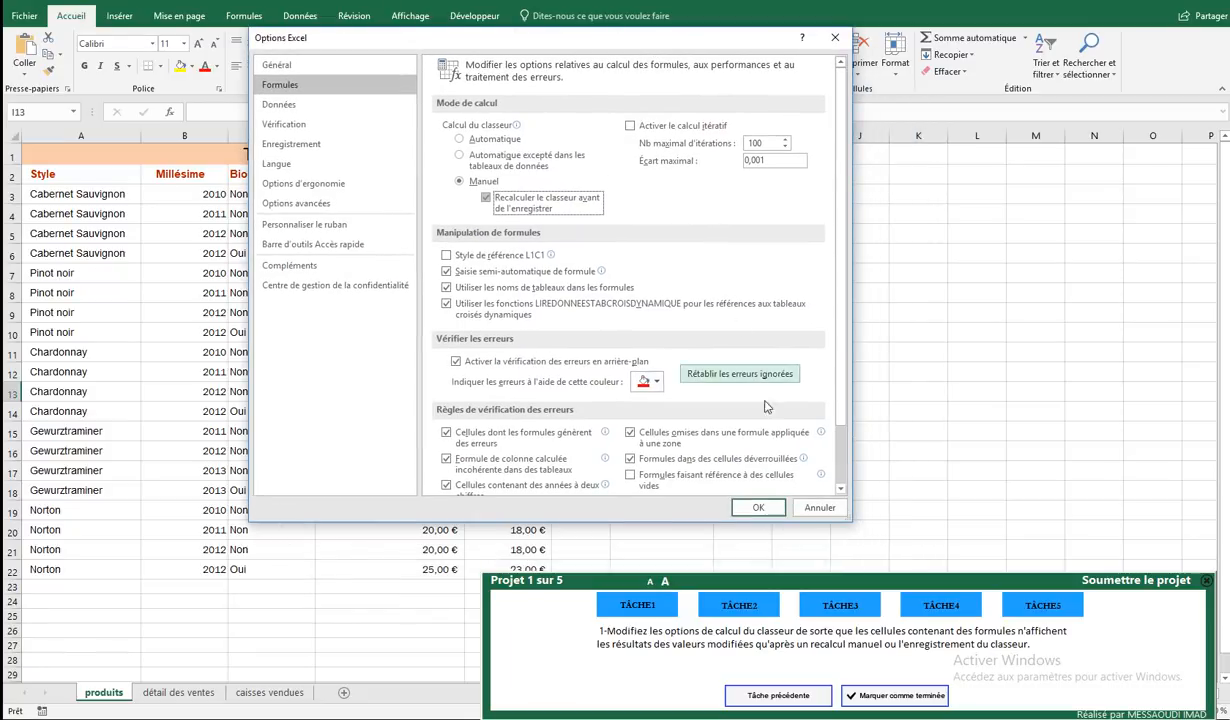
pyautogui.click(750, 506)
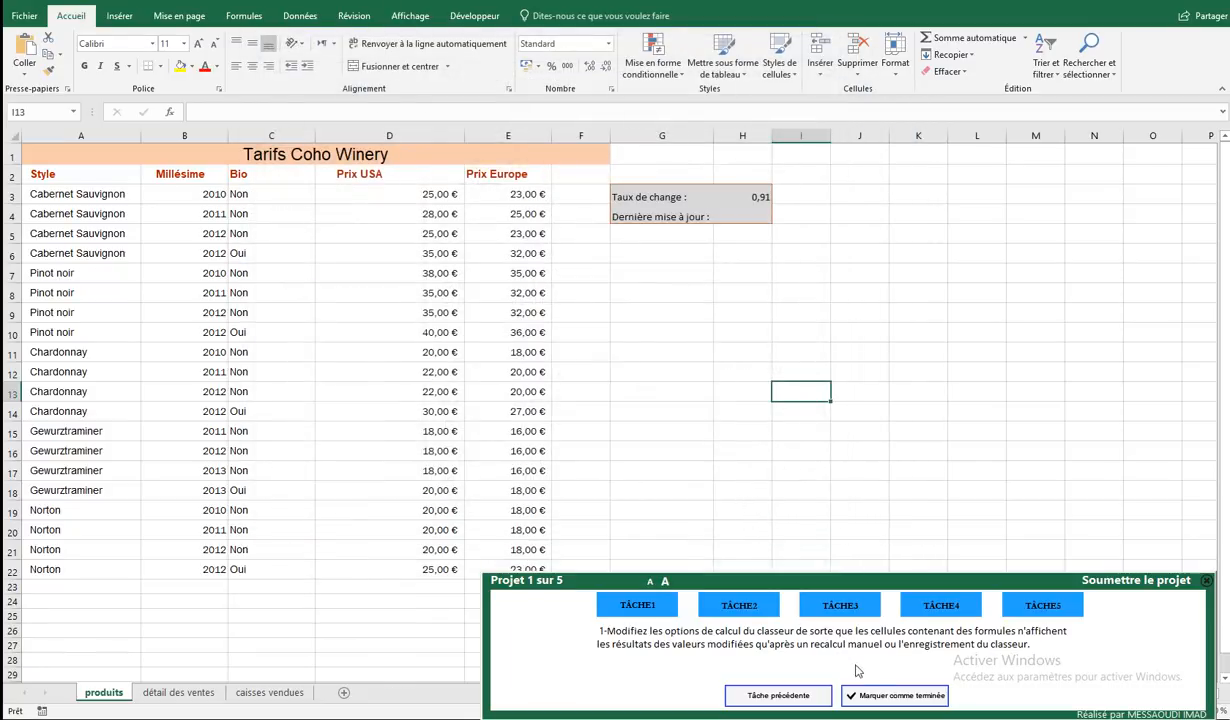
pyautogui.click(875, 700)
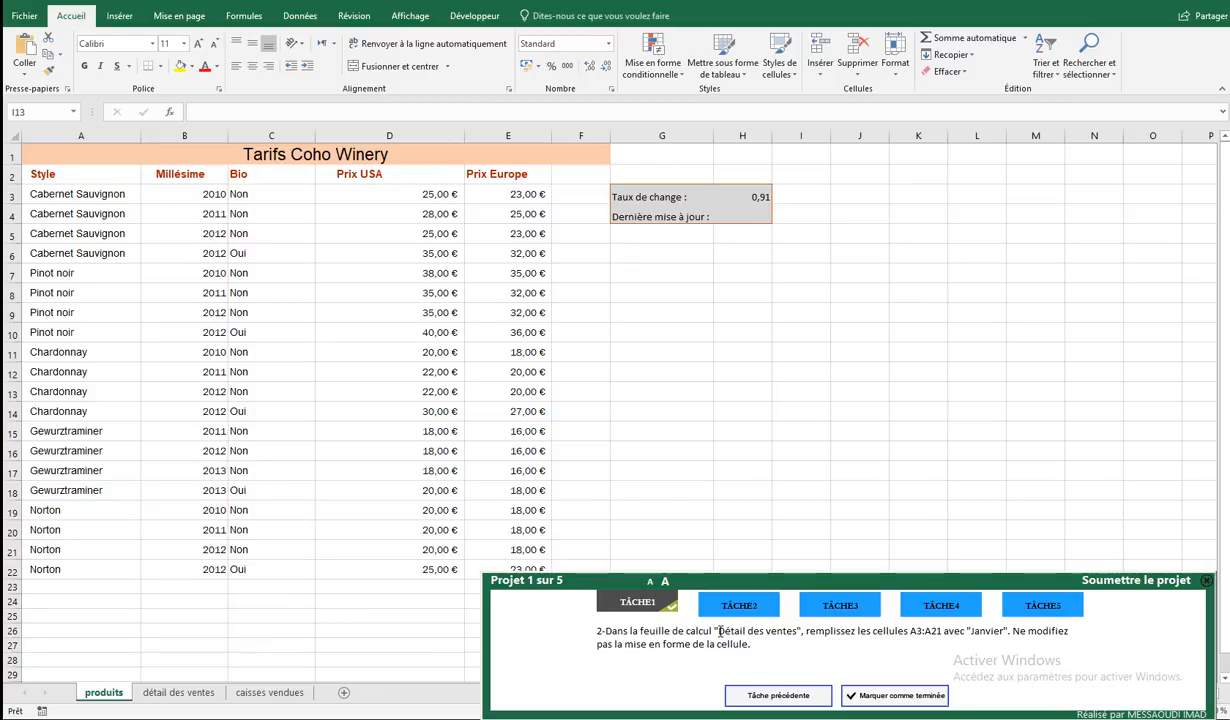
# Step: Fill A3:A21 on the "détail des ventes" sheet with "Janvier" from A2 using Remplissage instantané, and mark task 2 as completed
pyautogui.click(190, 693)
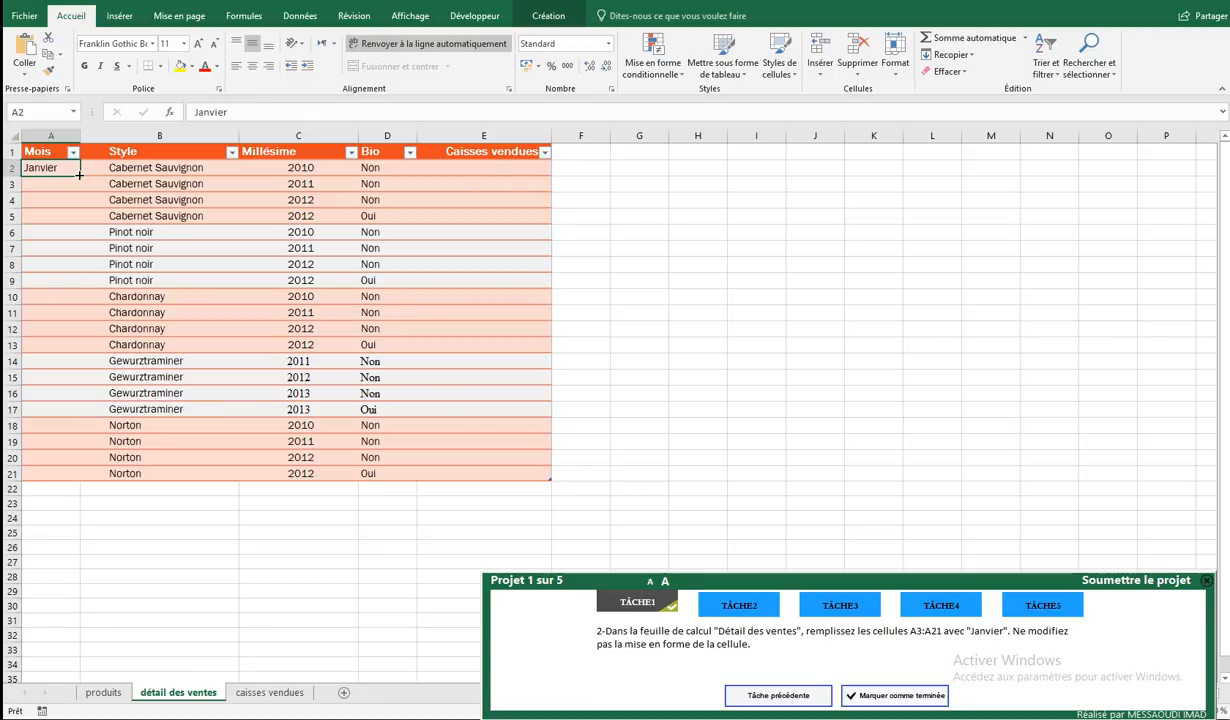
pyautogui.moveTo(79, 175); pyautogui.dragTo(60, 480)
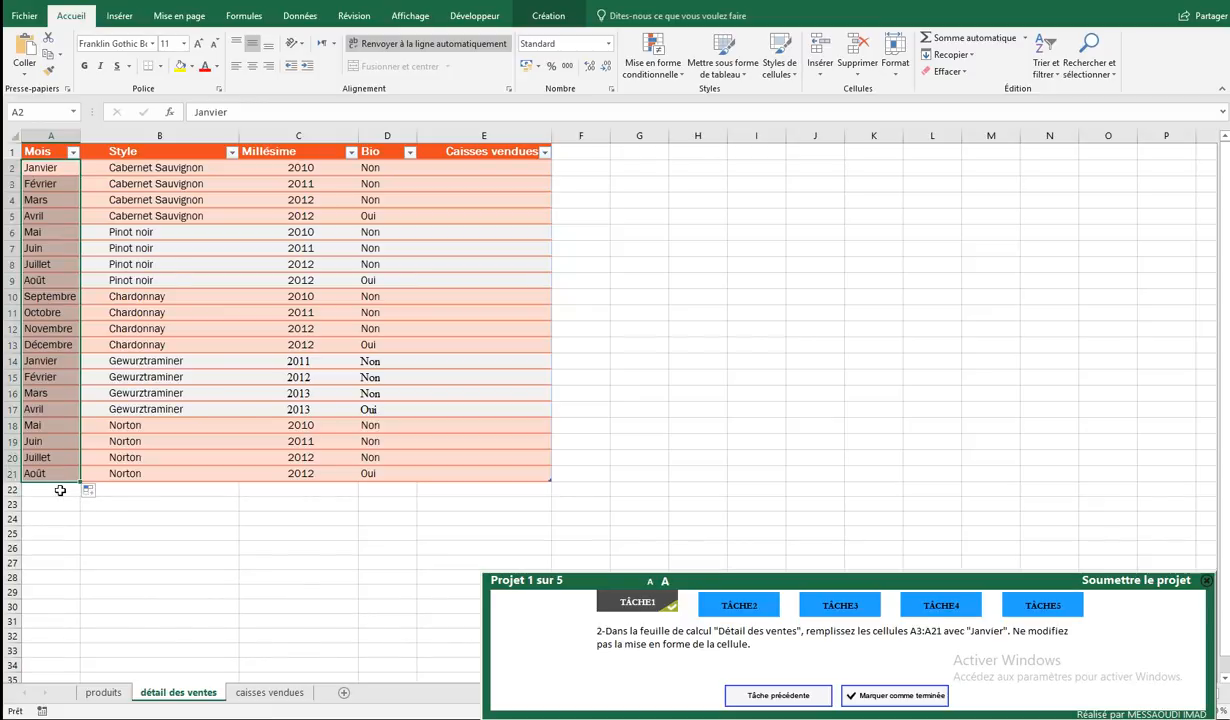
pyautogui.click(92, 495)
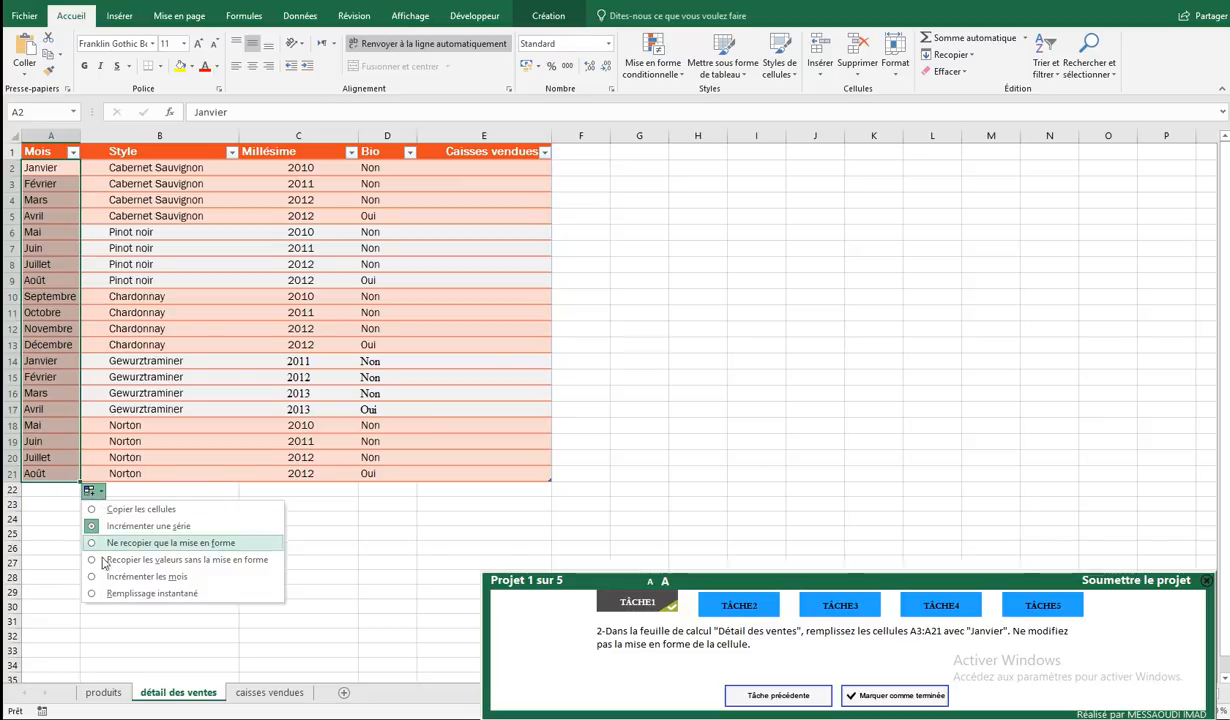
pyautogui.click(114, 594)
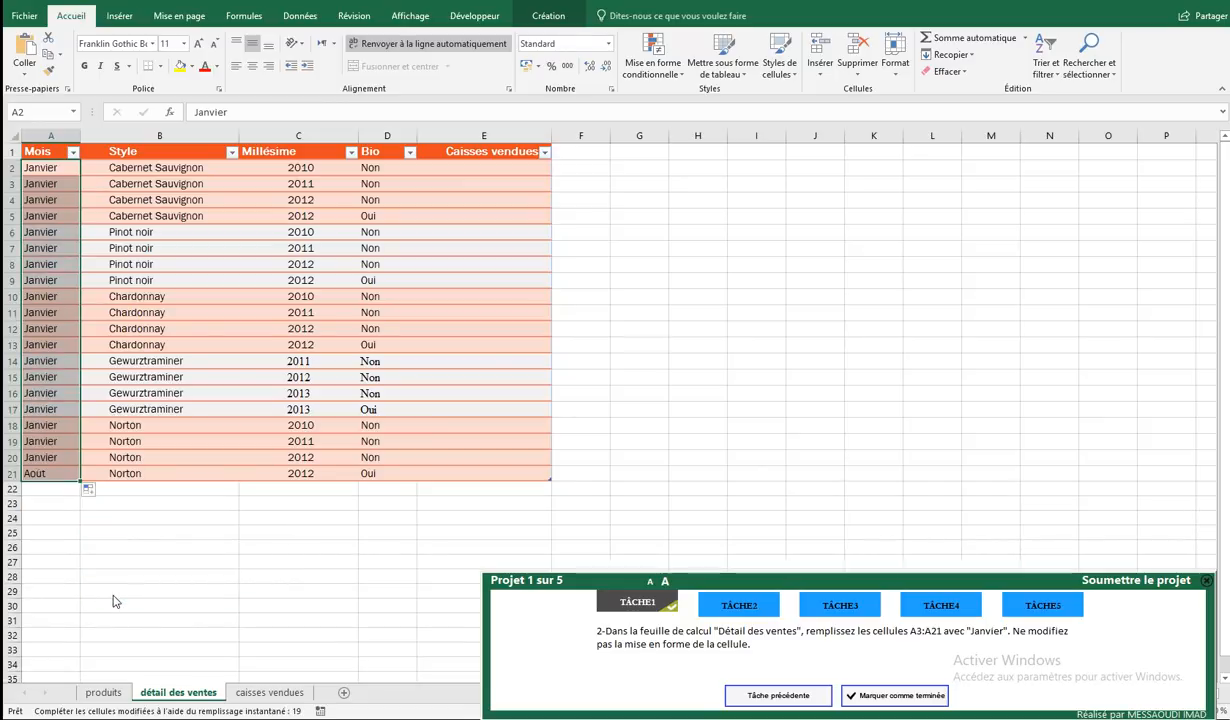
pyautogui.click(711, 629)
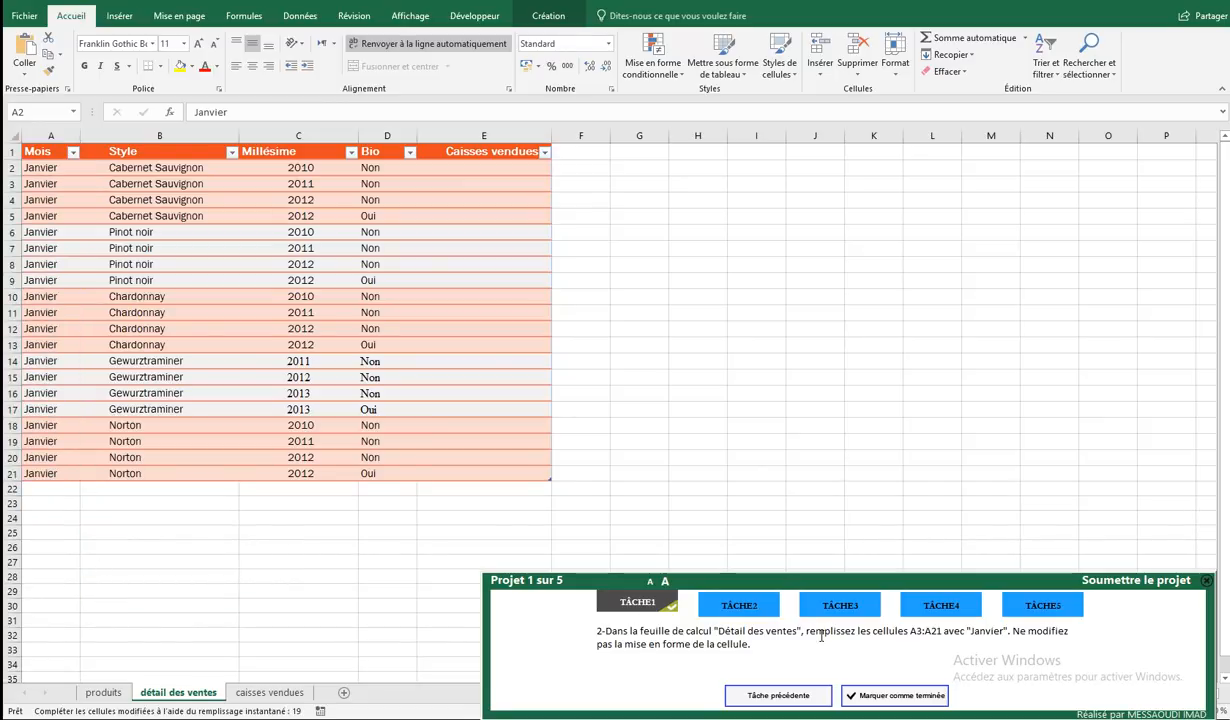
pyautogui.click(898, 698)
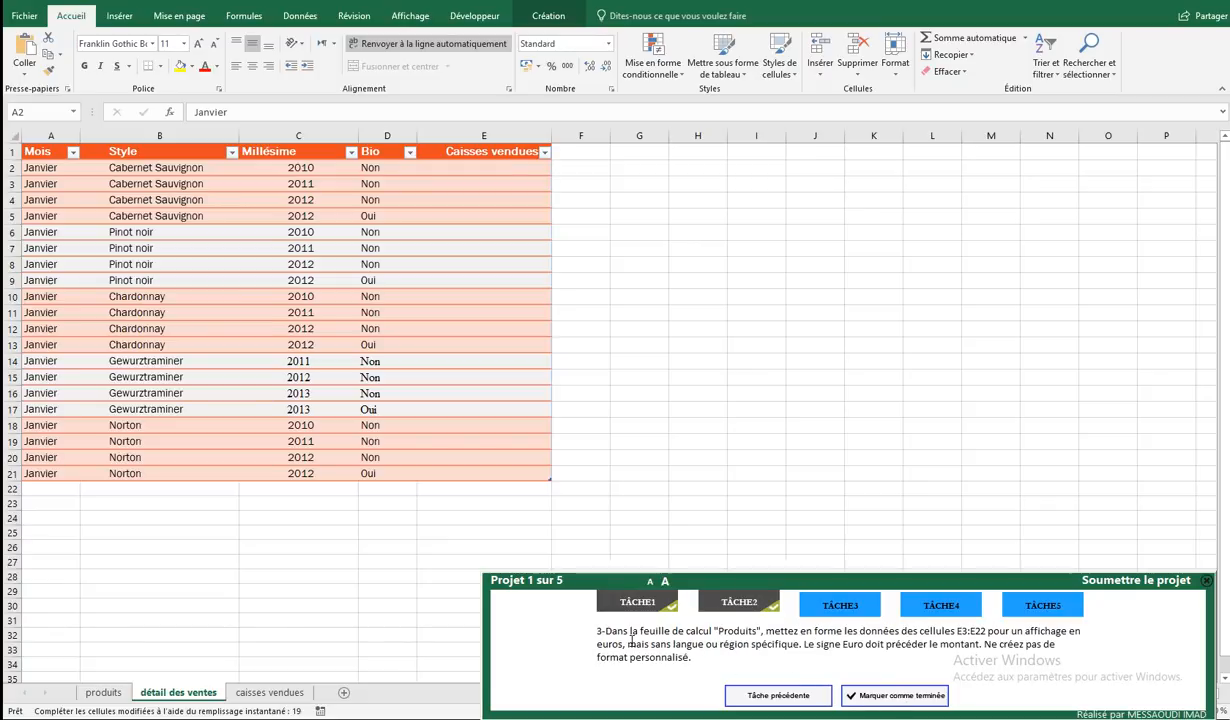
# Step: Format E3:E22 on the "produits" sheet as Comptabilité with the symbol € Euro (€ 123), and mark task 3 as completed
pyautogui.click(122, 693)
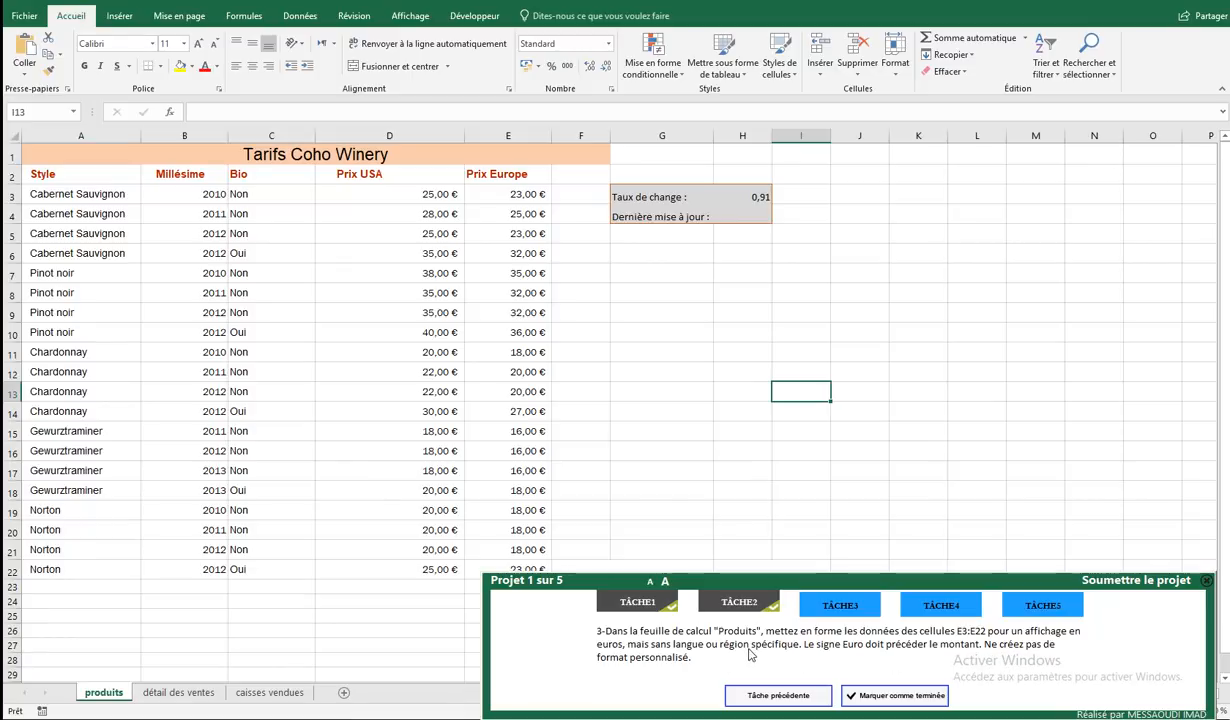
pyautogui.click(511, 193)
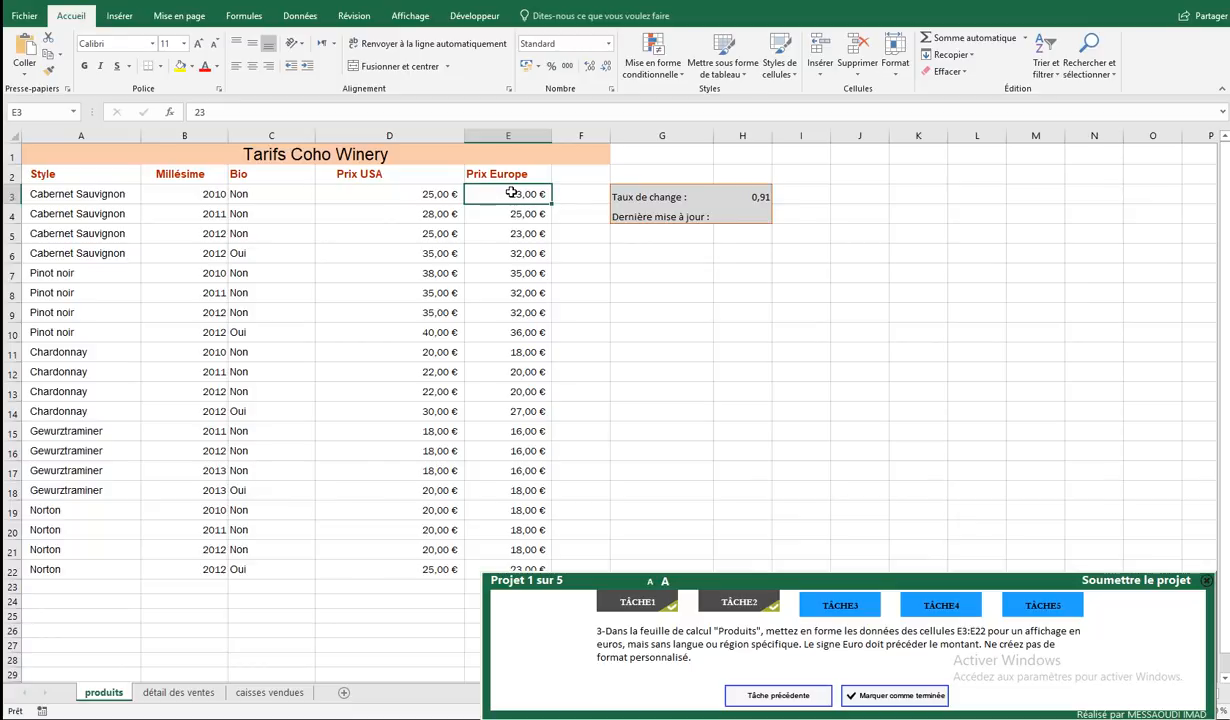
pyautogui.moveTo(490, 188); pyautogui.dragTo(485, 570)
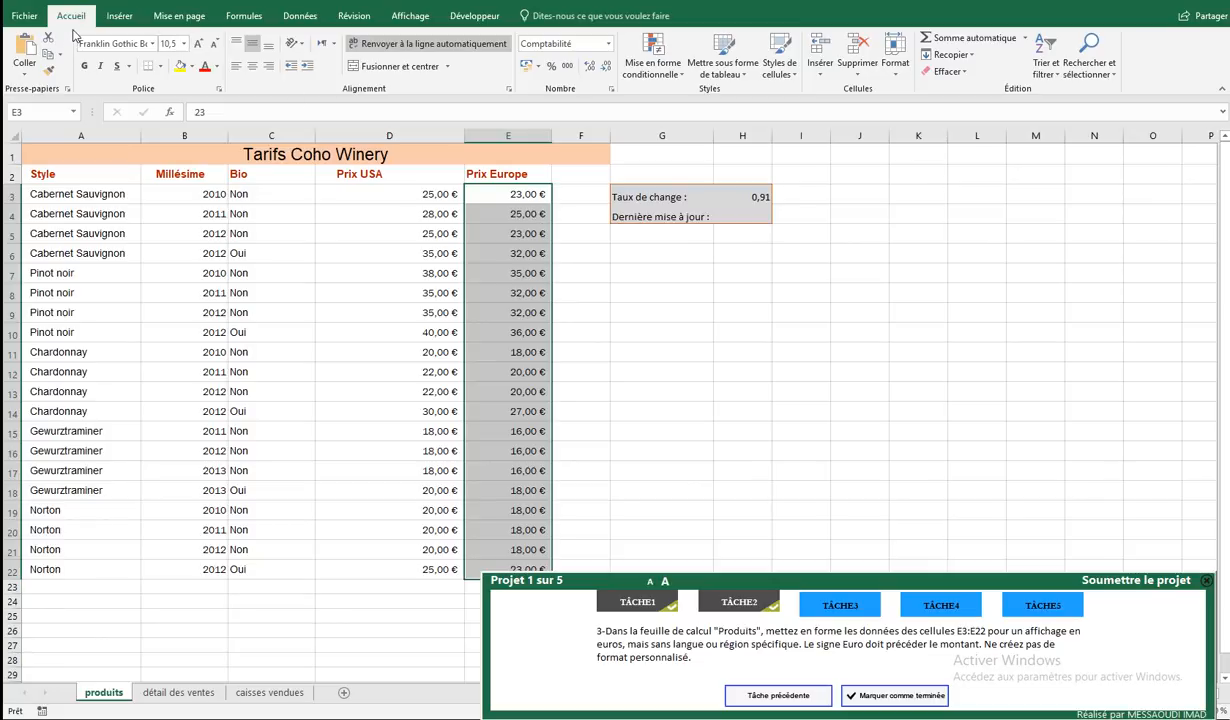
pyautogui.click(612, 91)
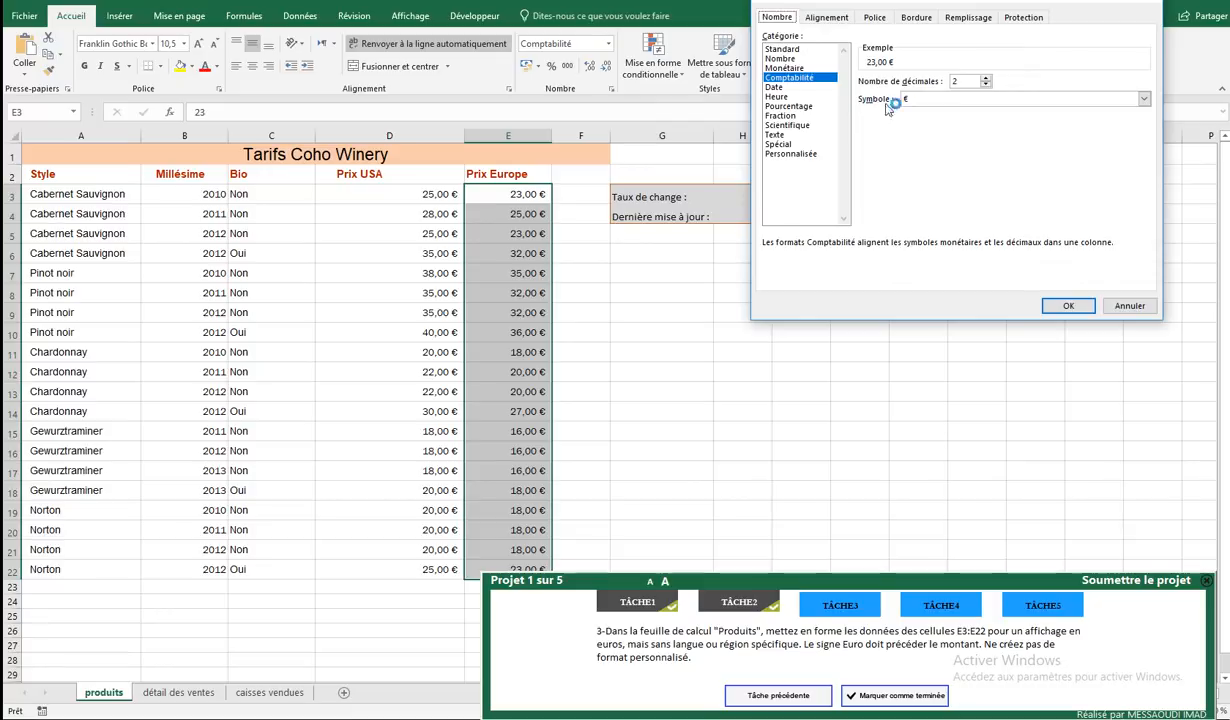
pyautogui.click(1145, 101)
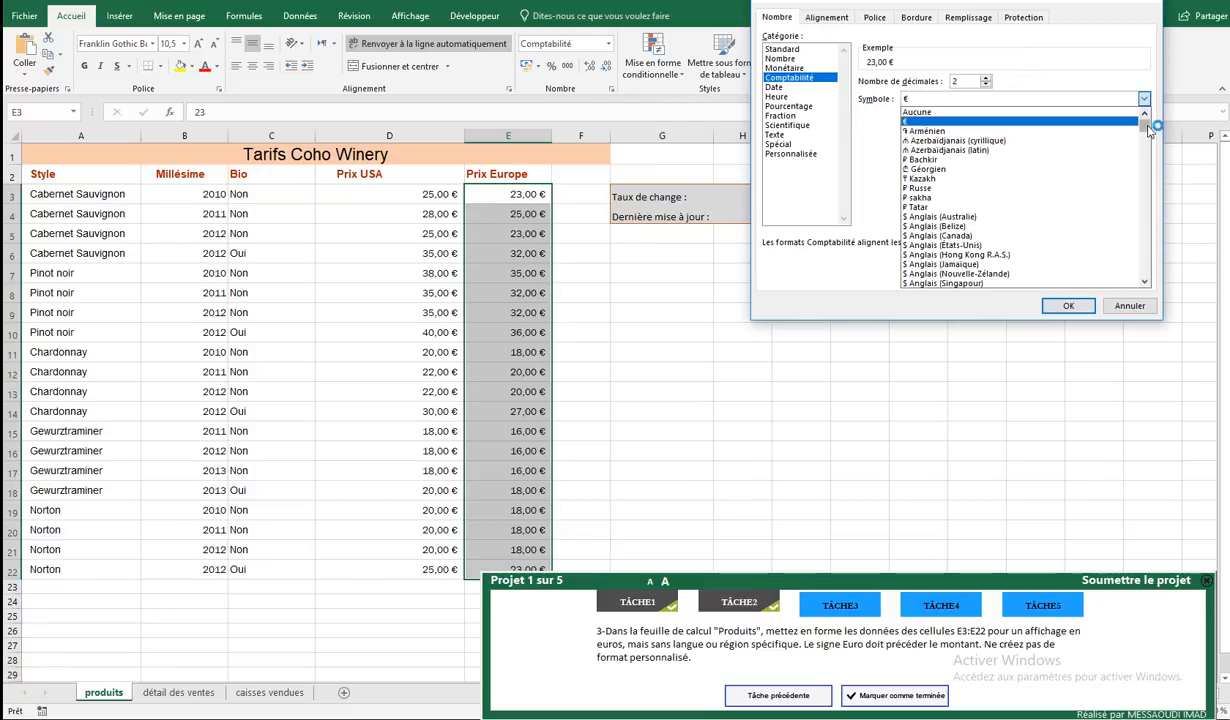
pyautogui.moveTo(1145, 117); pyautogui.dragTo(1145, 153)
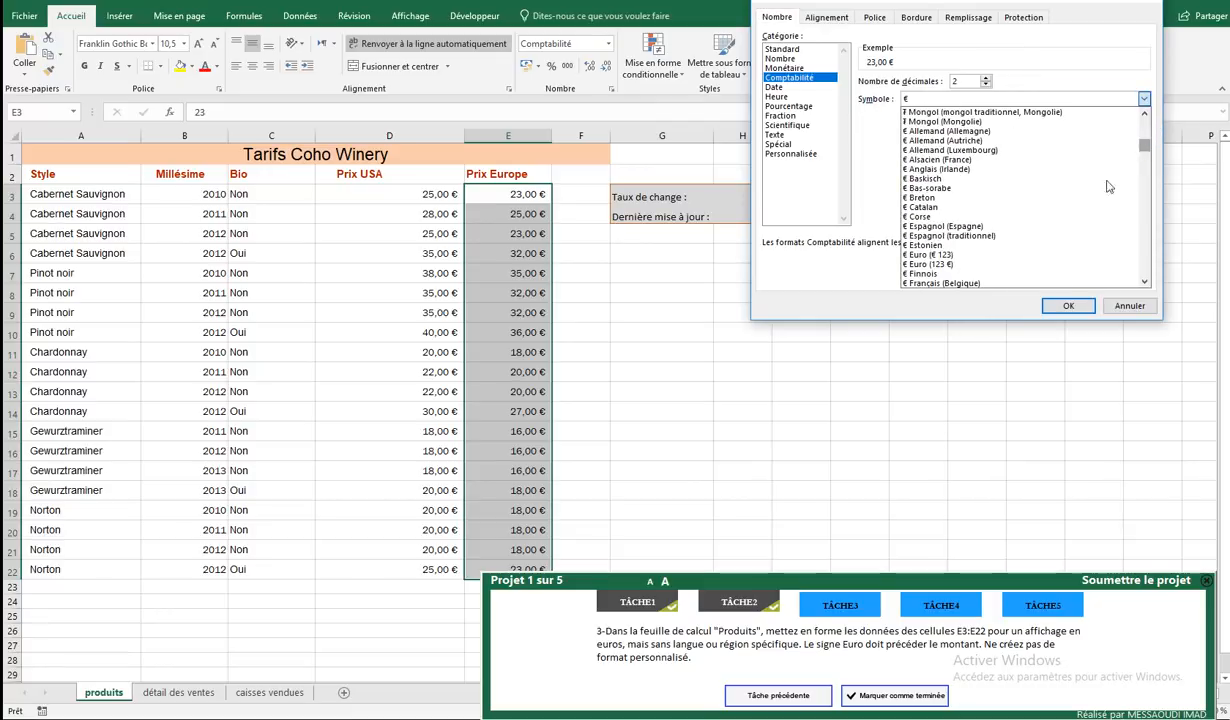
pyautogui.click(946, 257)
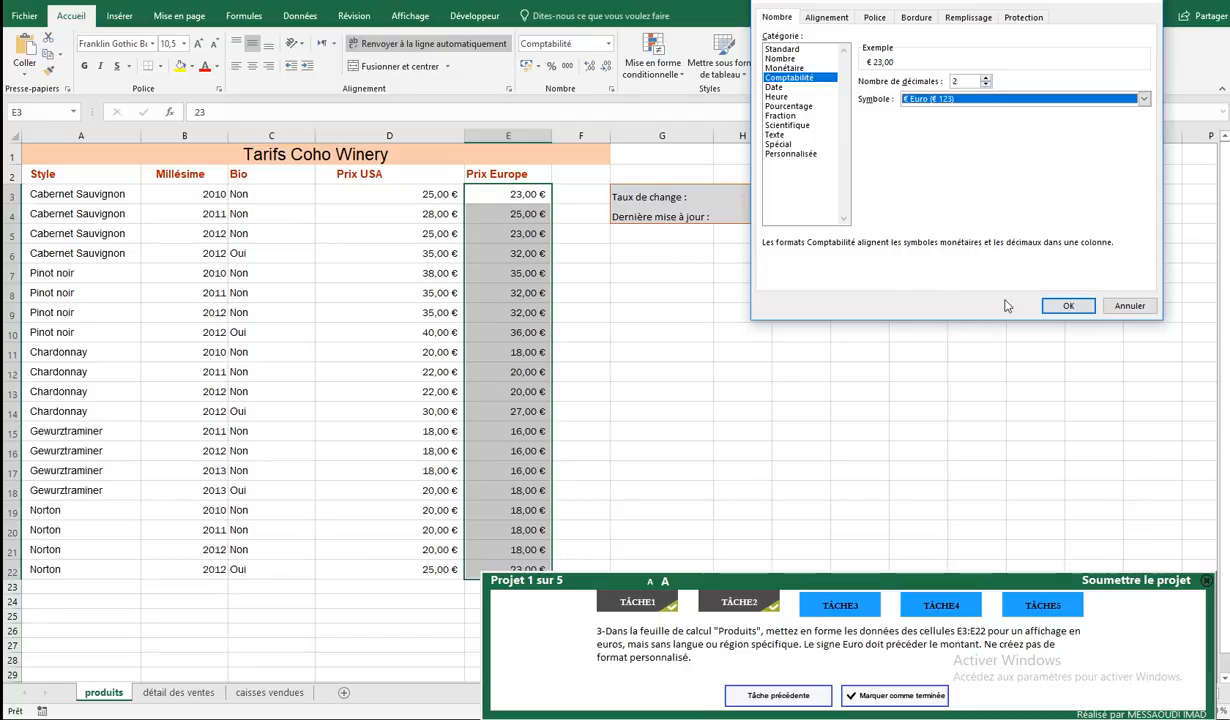
pyautogui.click(1063, 307)
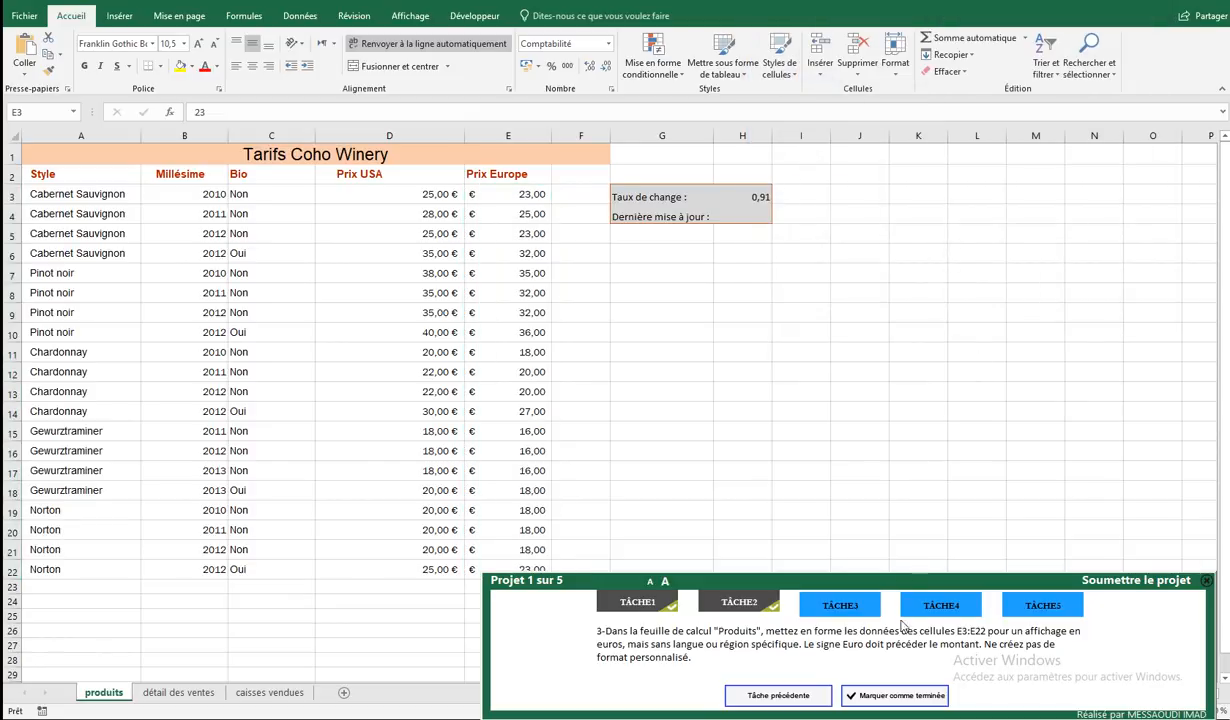
pyautogui.click(909, 700)
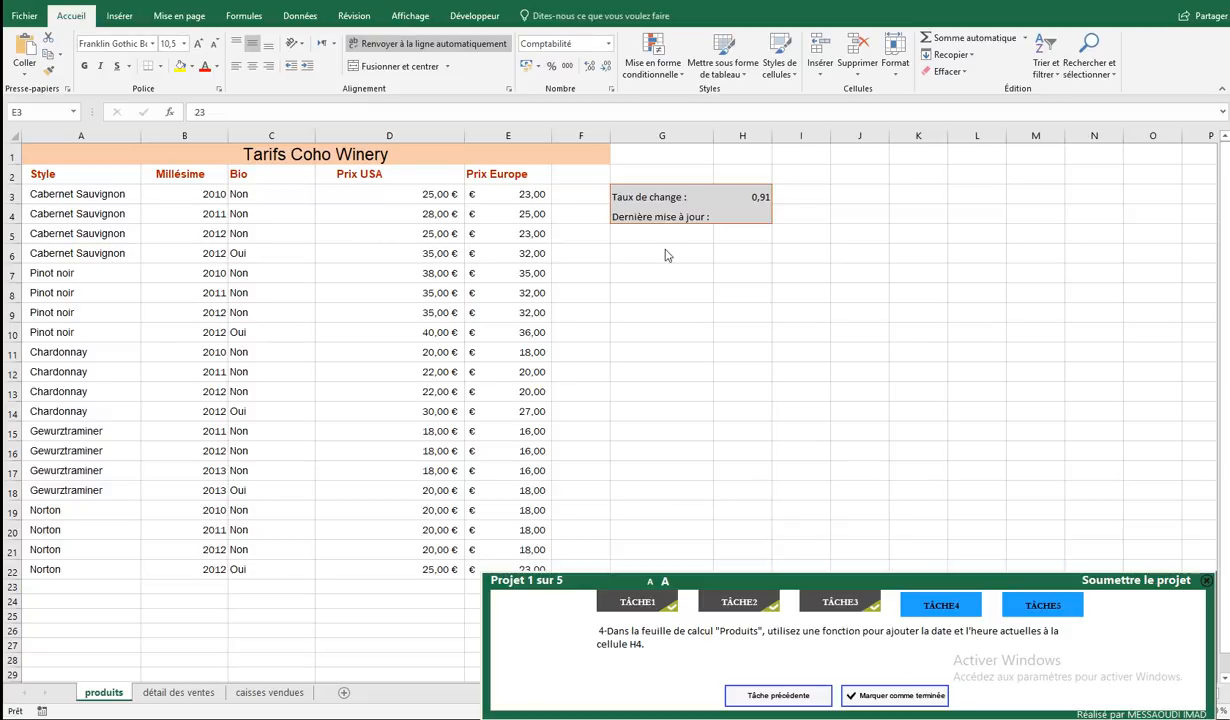
# Step: Enter the MAINTENANT function in cell H4 for the current date and time, and mark task 4 as completed
pyautogui.click(740, 216)
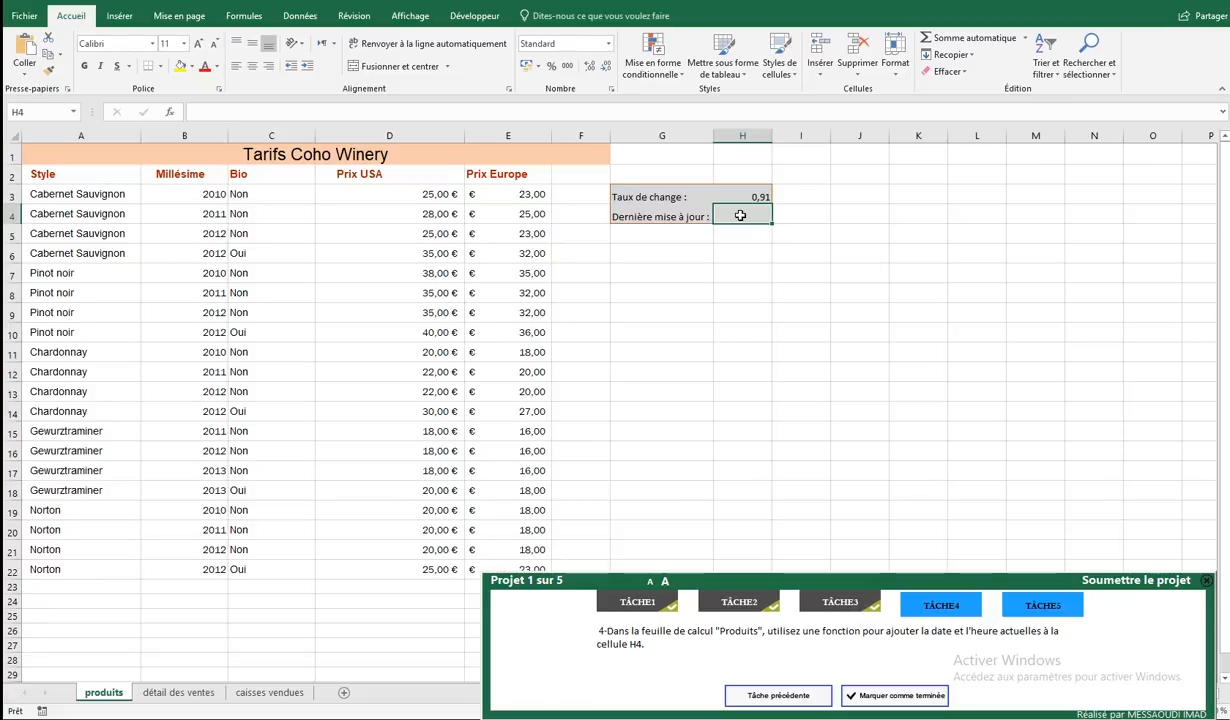
pyautogui.write('=m')
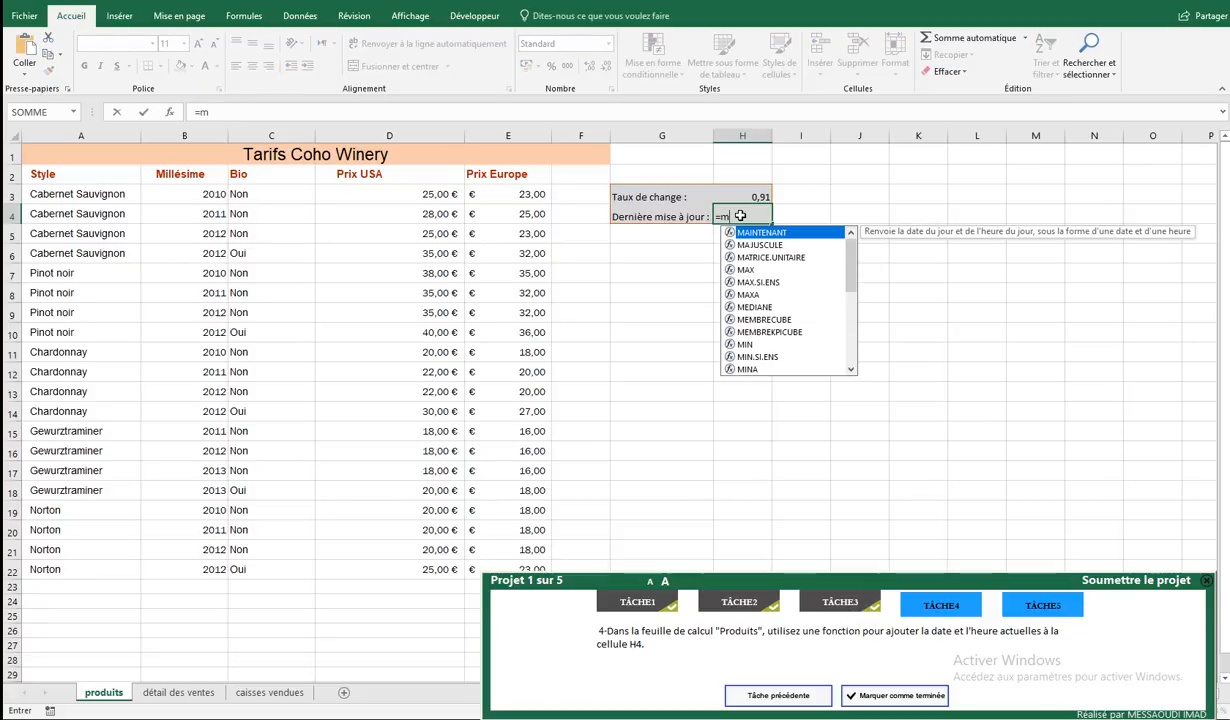
pyautogui.write('ai')
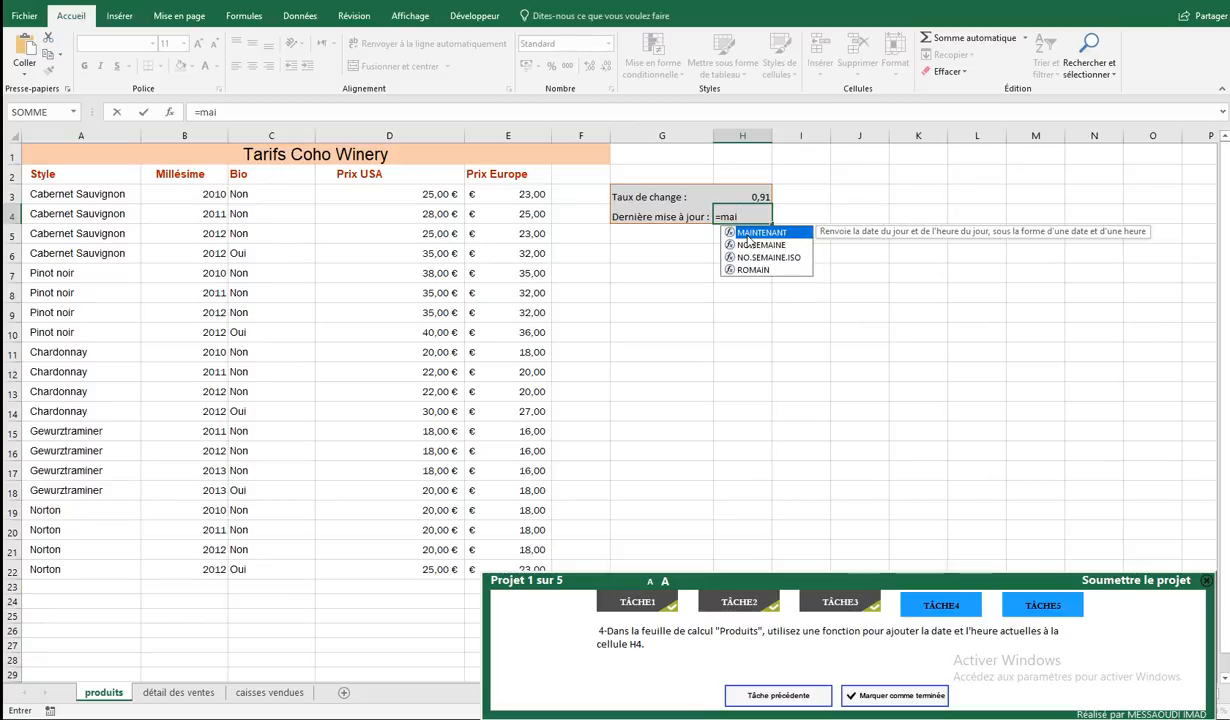
pyautogui.doubleClick(748, 235)
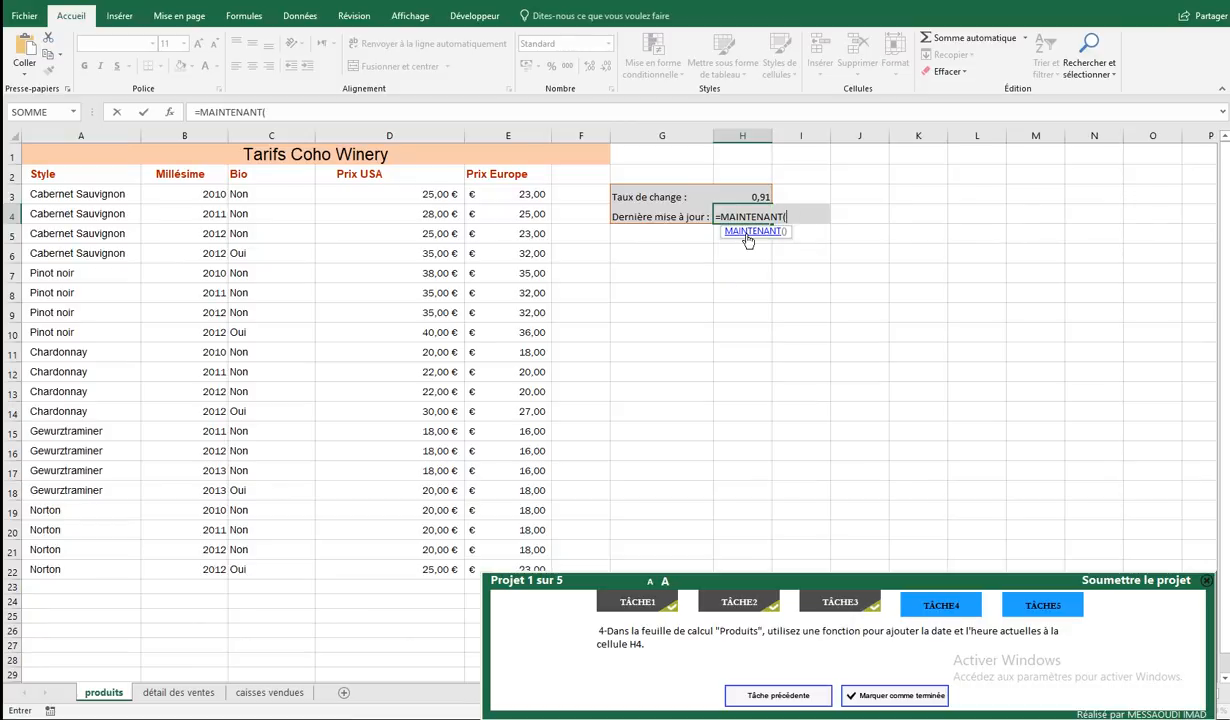
pyautogui.press('Return')
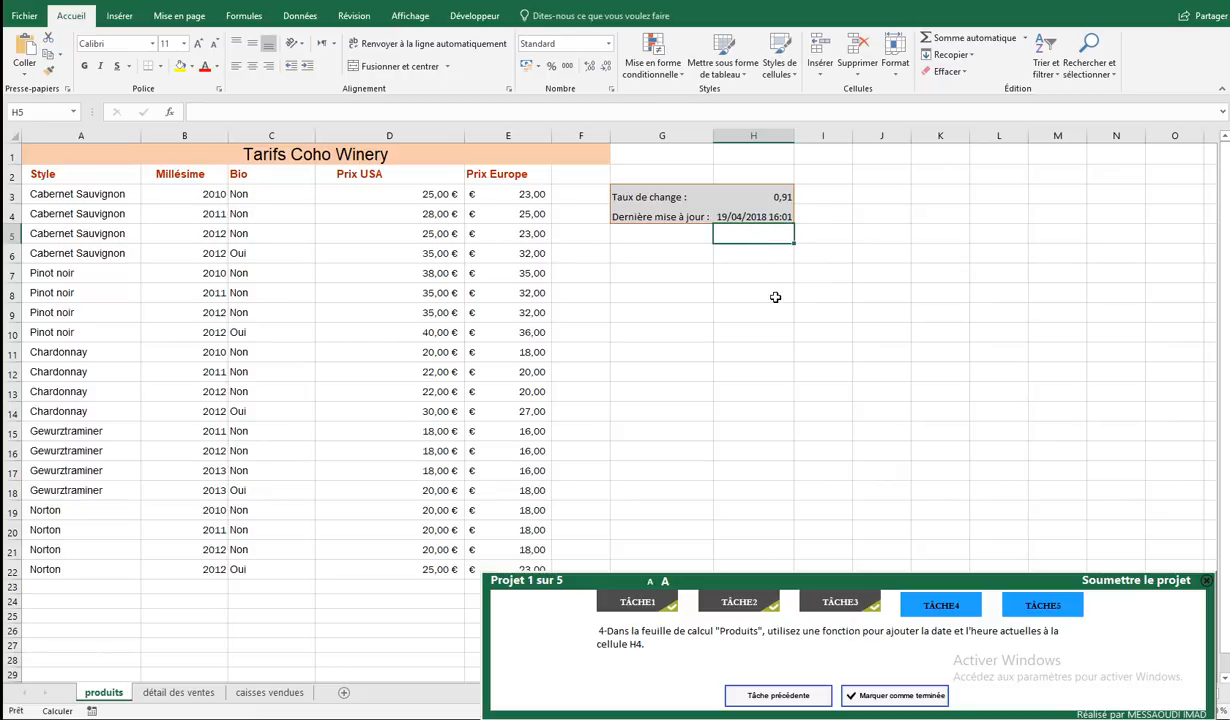
pyautogui.click(885, 695)
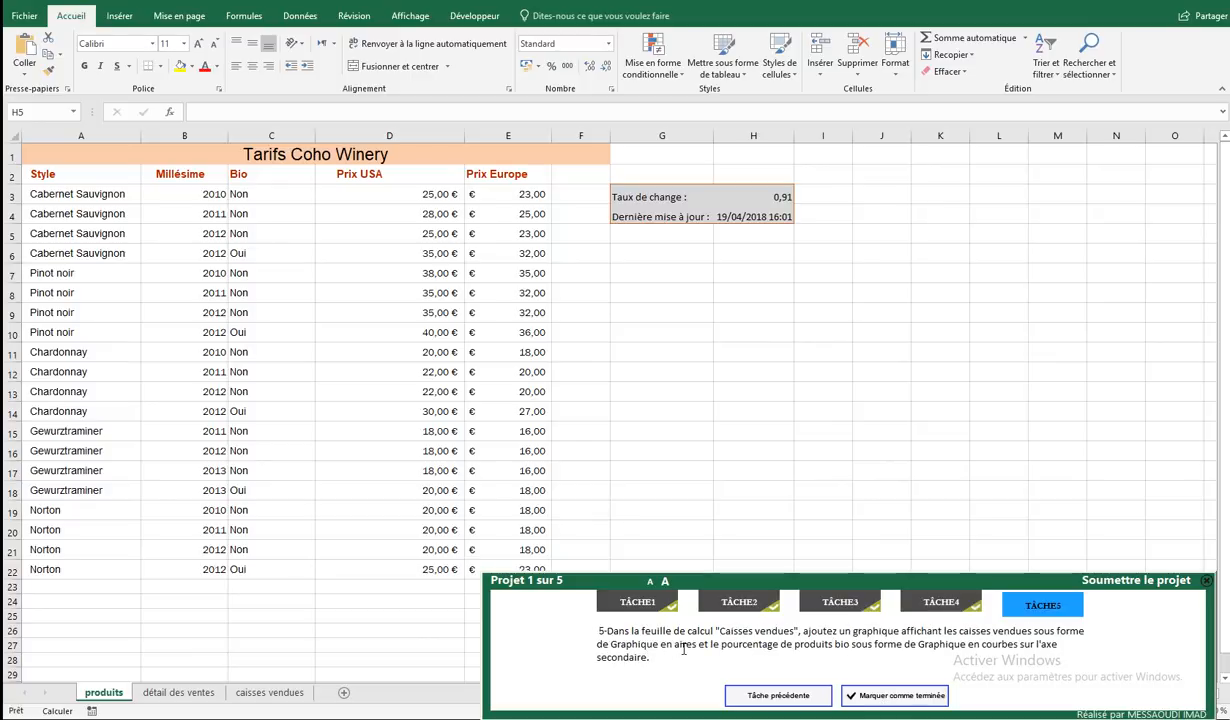
# Step: Configure a custom combo chart from A1:C13 on the "caisses vendues" sheet, with Caisses vendues as Aire and Pourcentage bio as Courbe on the secondary axis
pyautogui.click(262, 694)
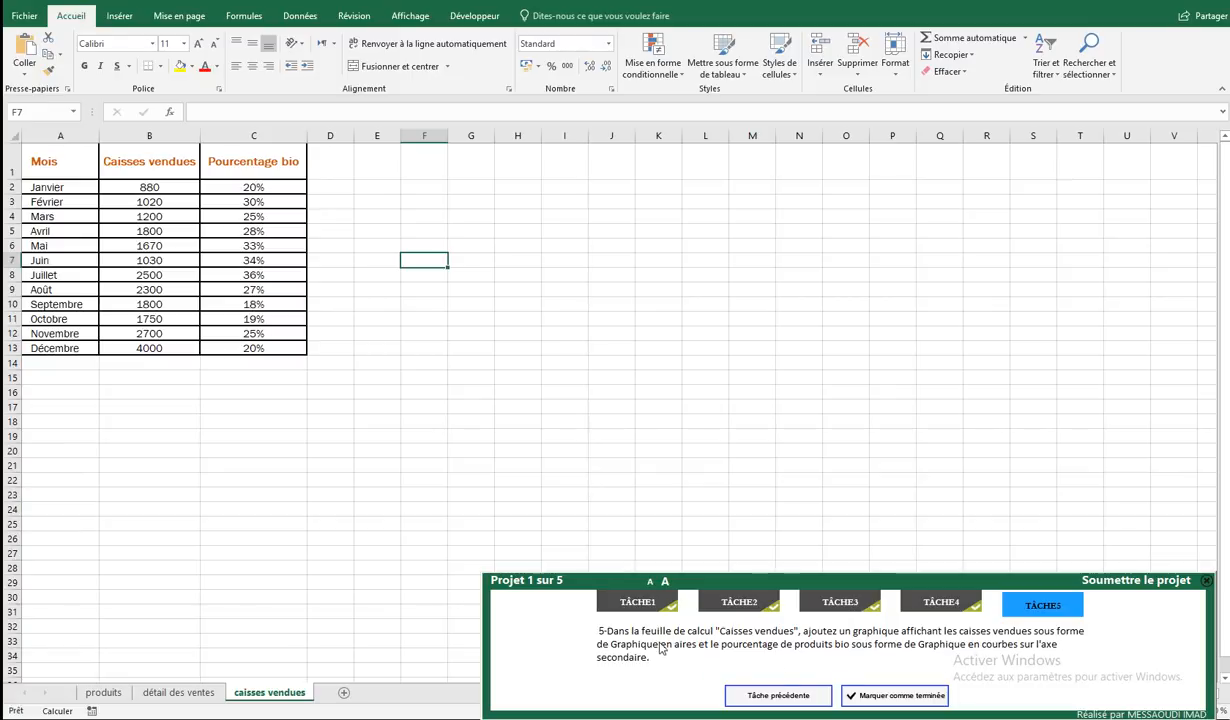
pyautogui.moveTo(44, 158); pyautogui.dragTo(228, 346)
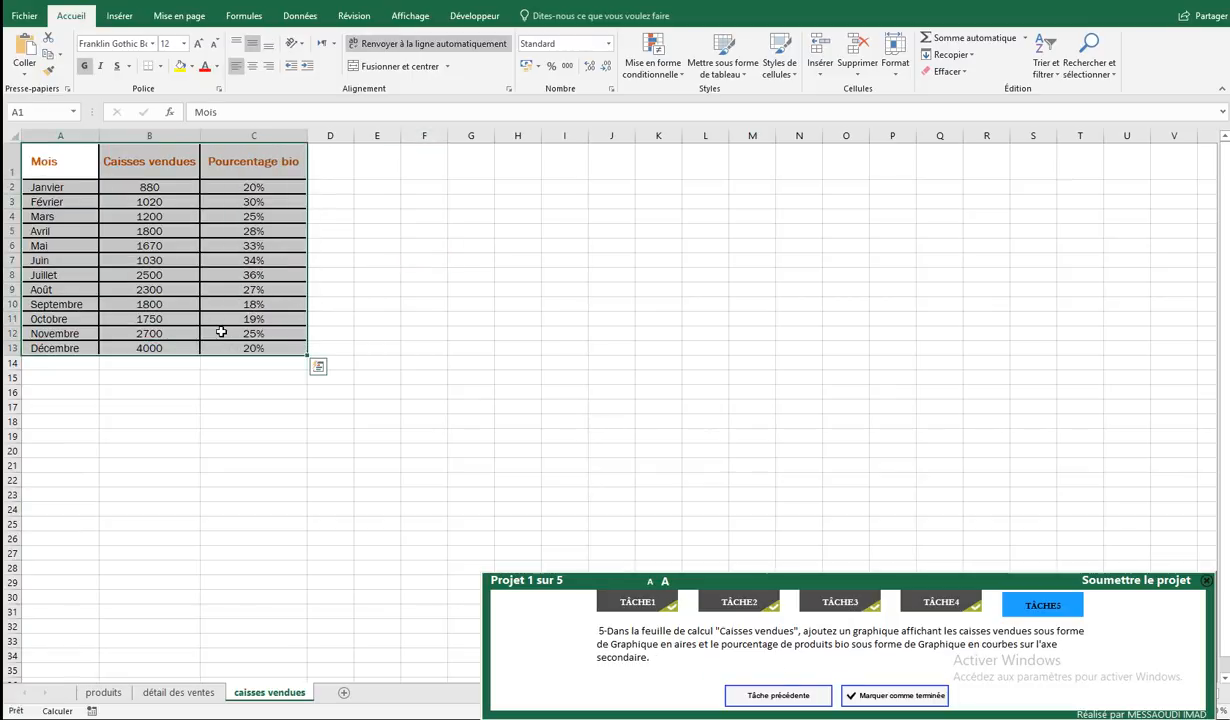
pyautogui.click(120, 16)
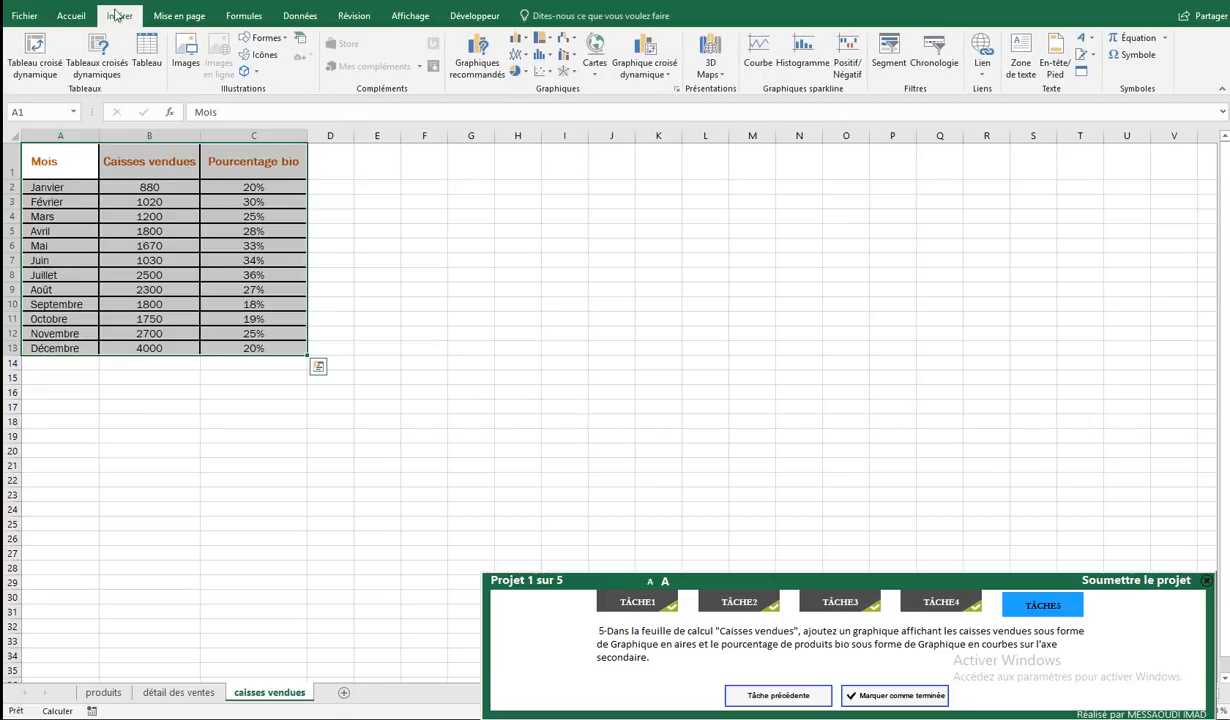
pyautogui.click(576, 60)
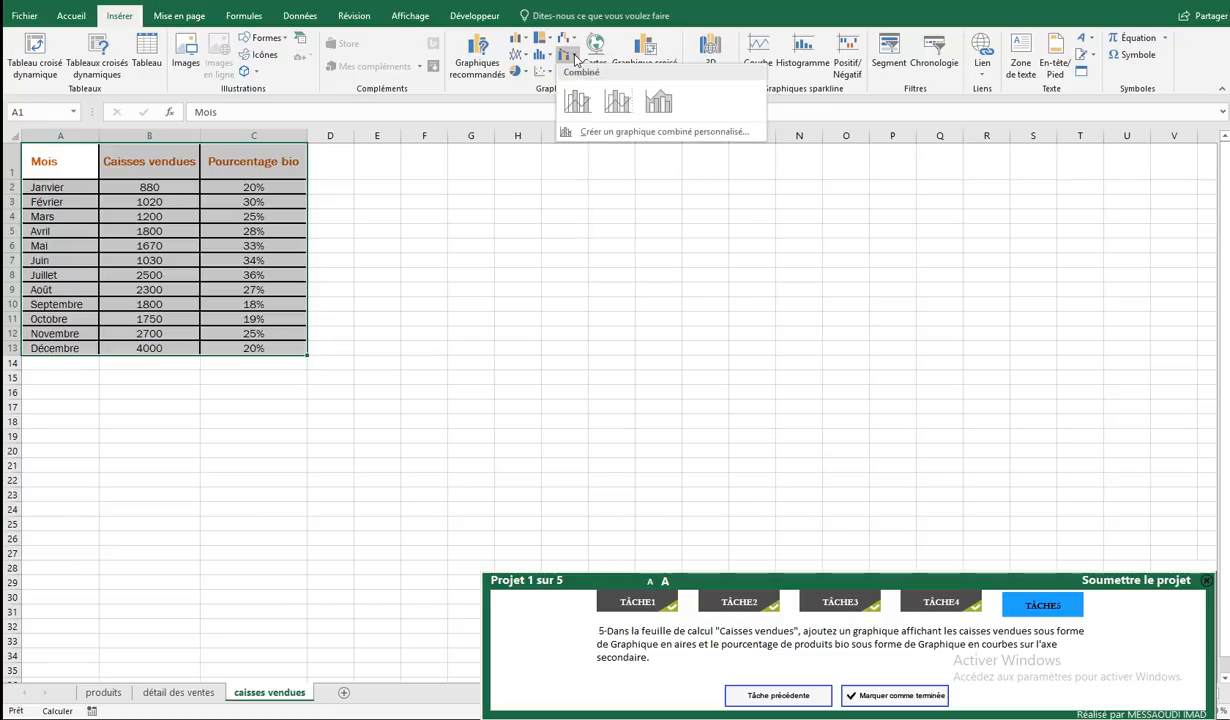
pyautogui.click(684, 133)
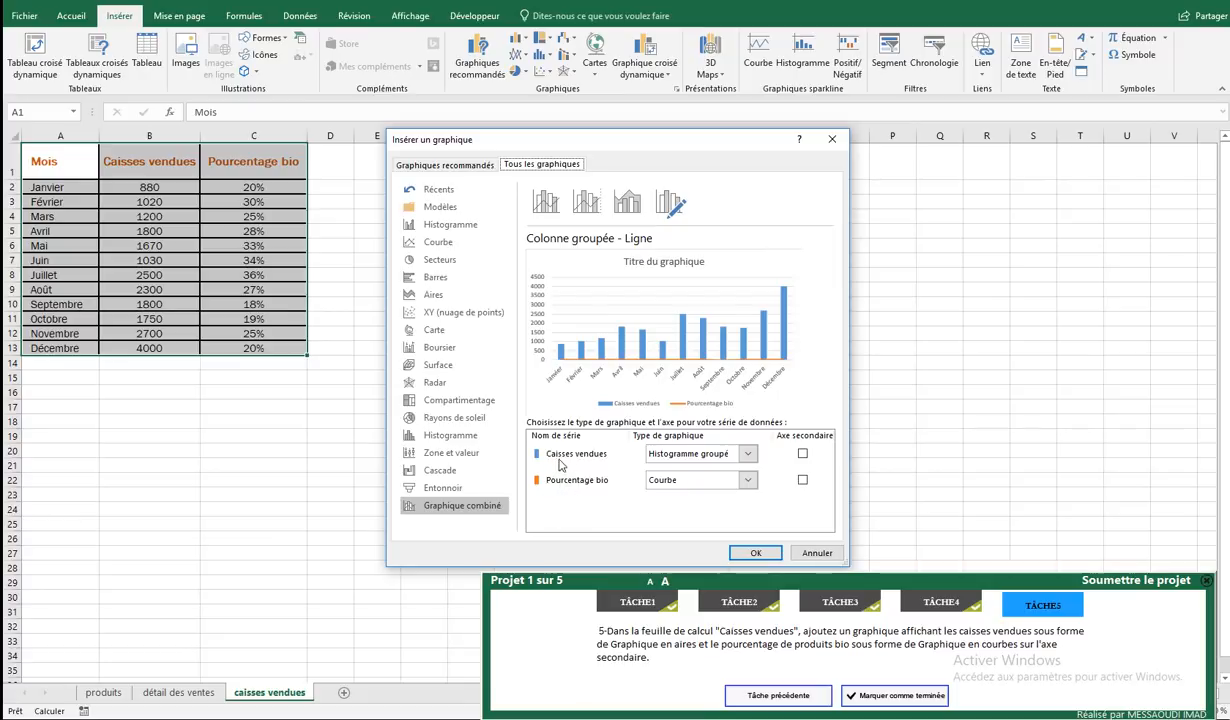
pyautogui.click(748, 455)
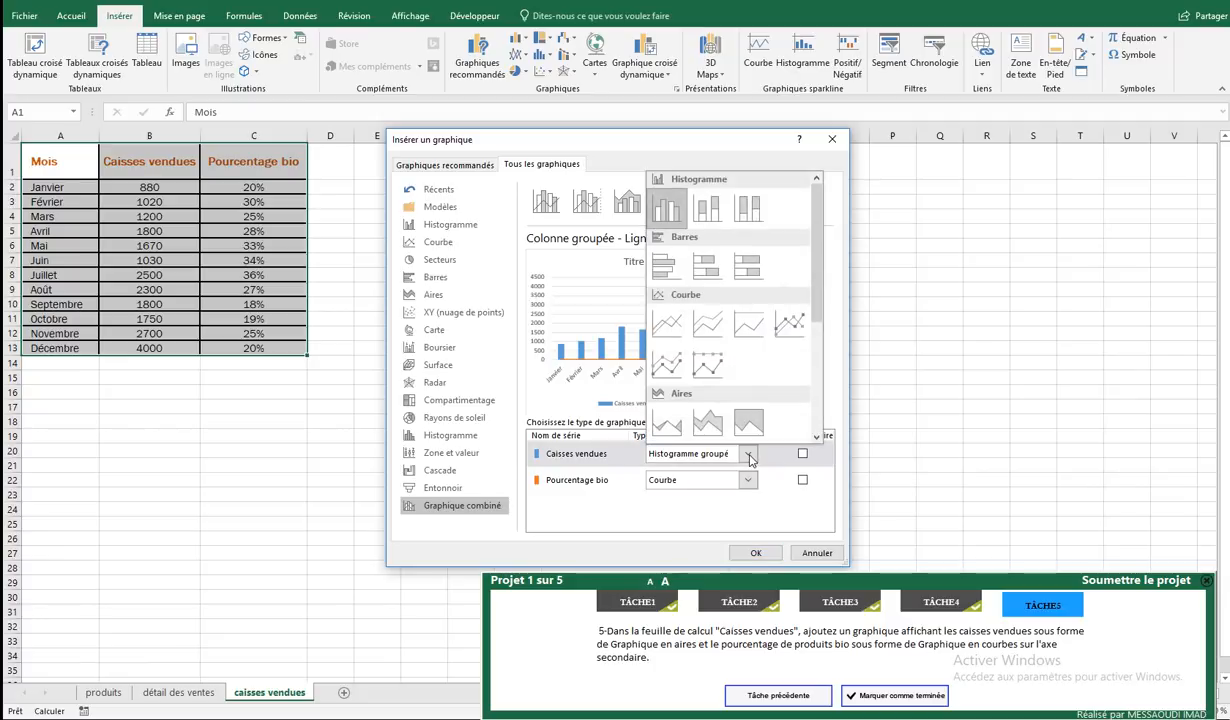
pyautogui.click(669, 429)
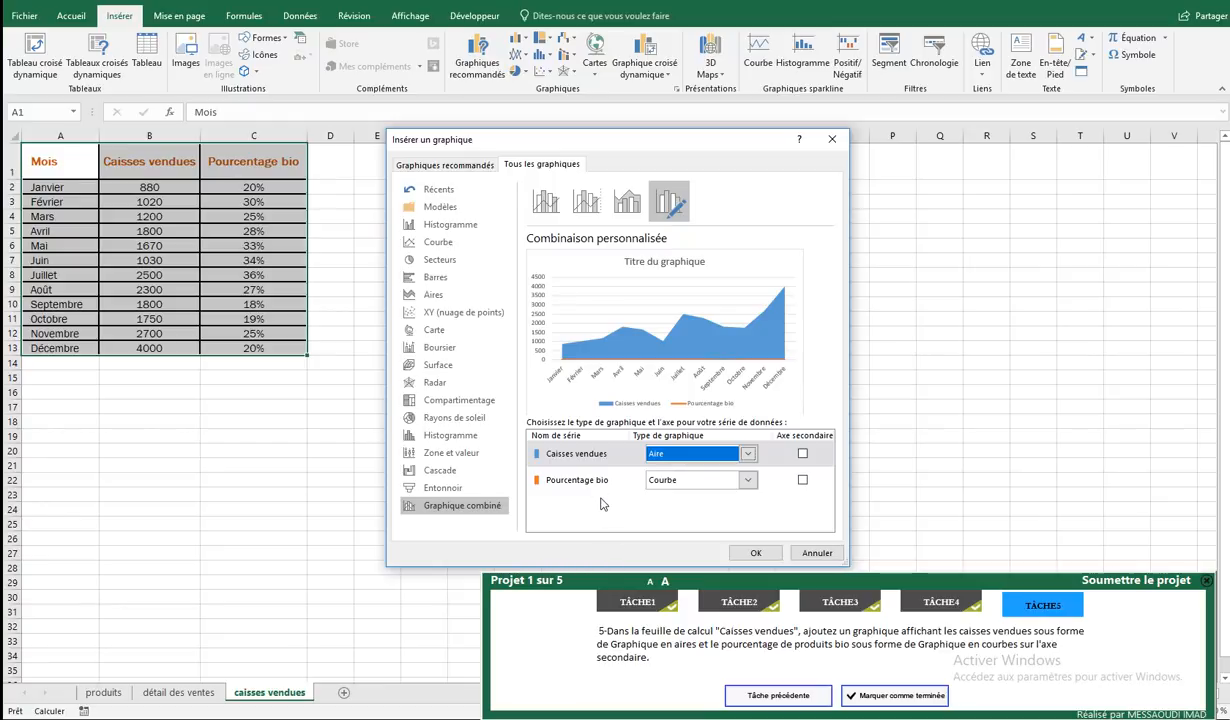
pyautogui.click(802, 480)
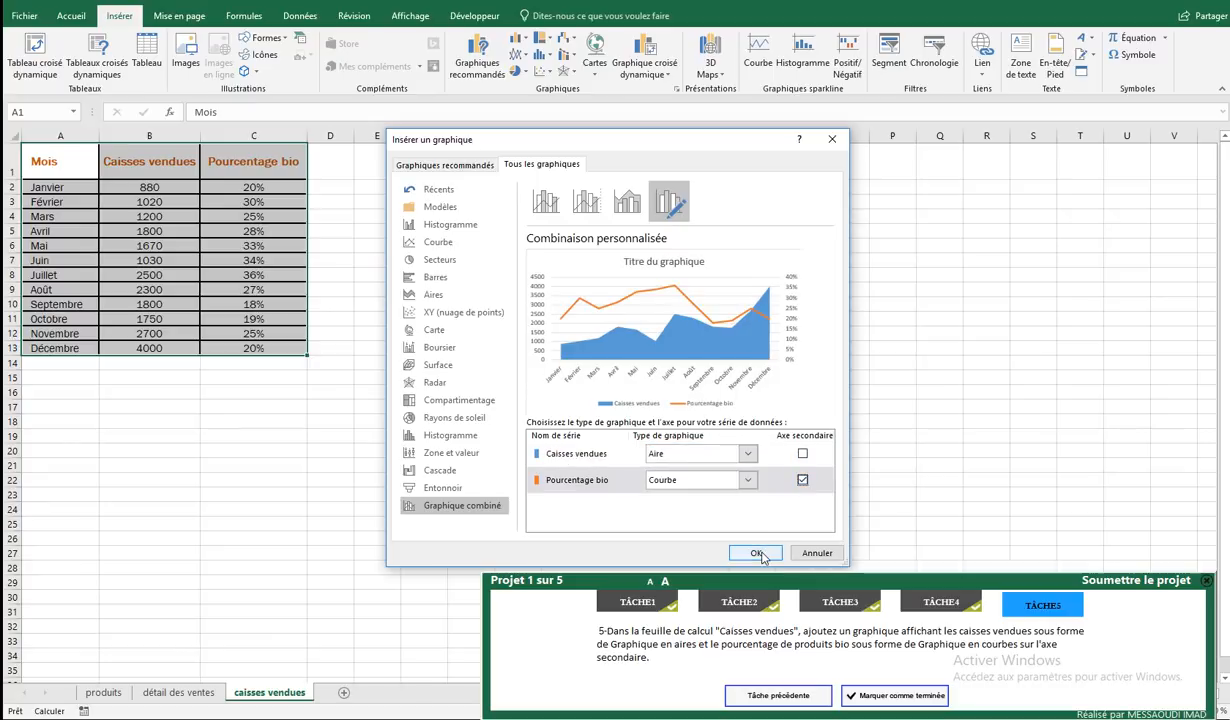